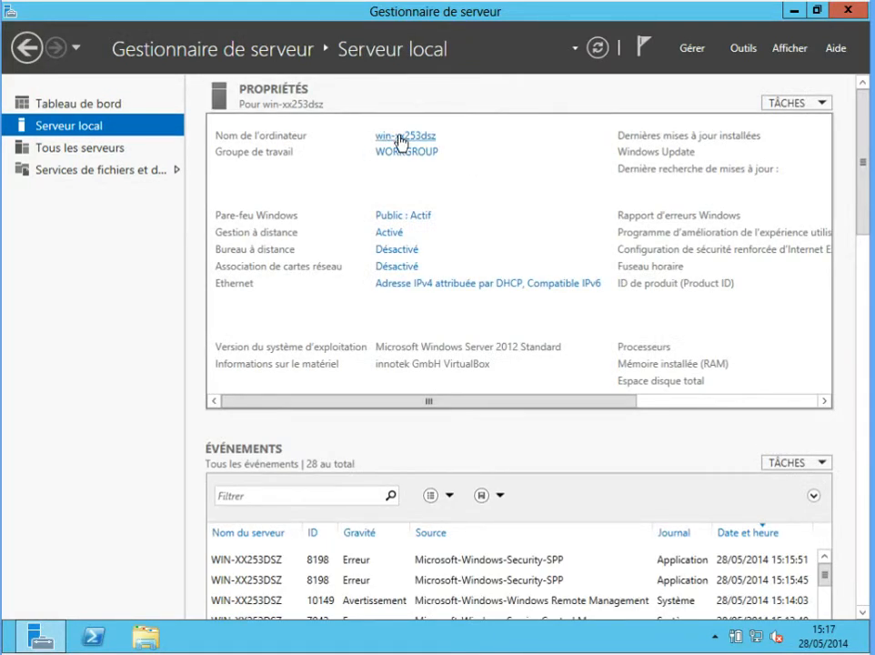
Step: Rename the local server to Serveur1, keeping it in its workgroup, and postpone the restart
click(400, 138)
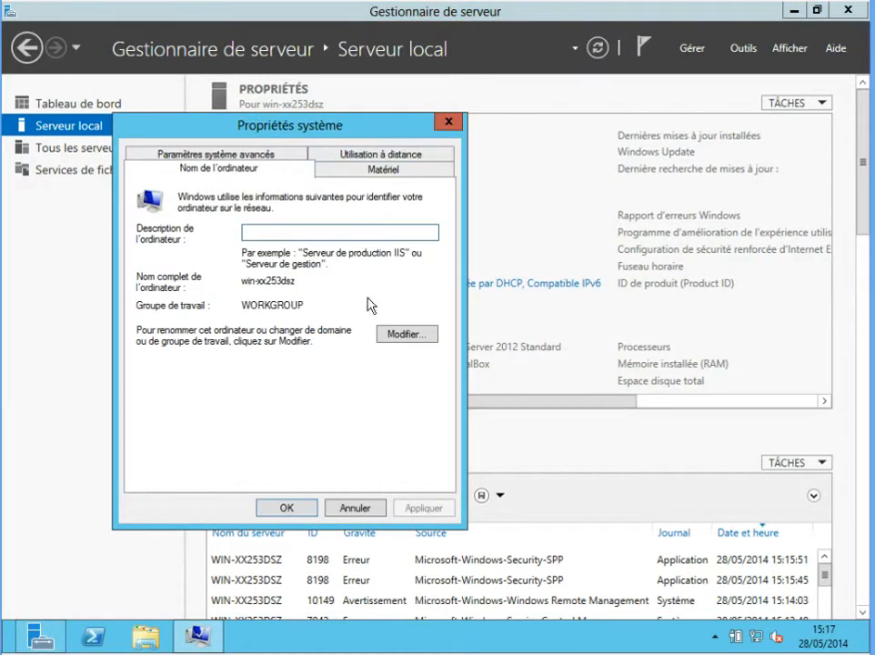
click(408, 336)
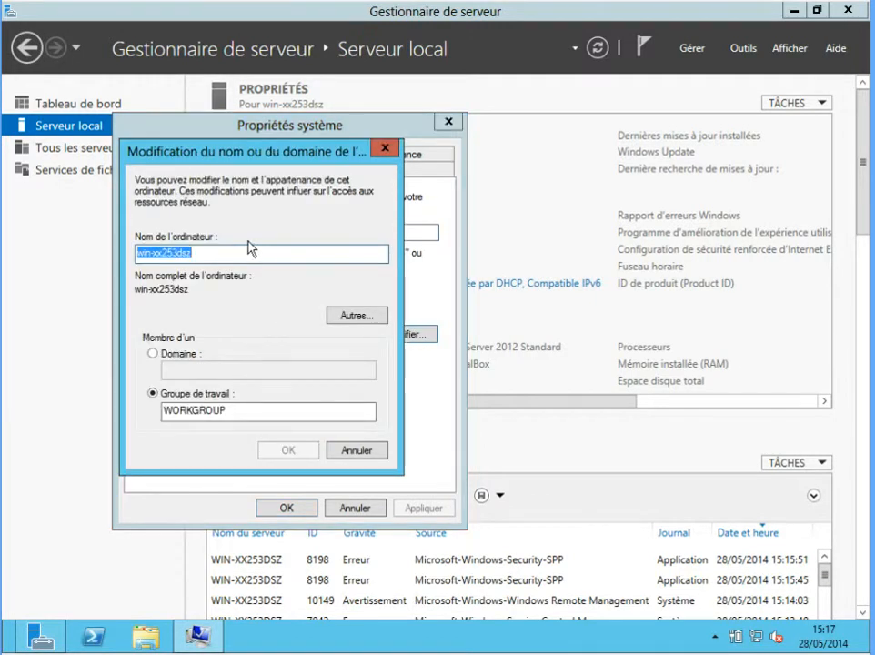
text(S)
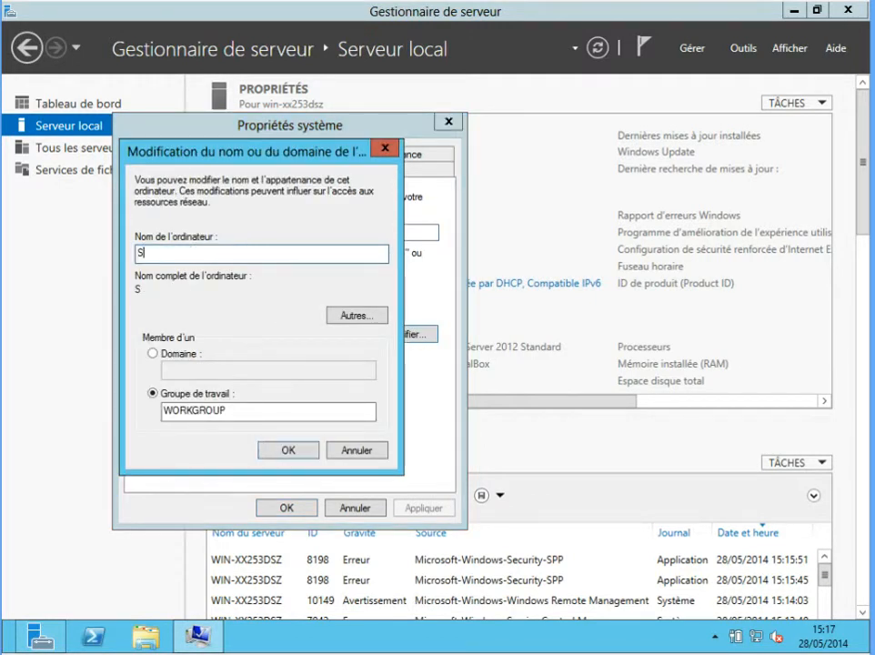
text(erveur1)
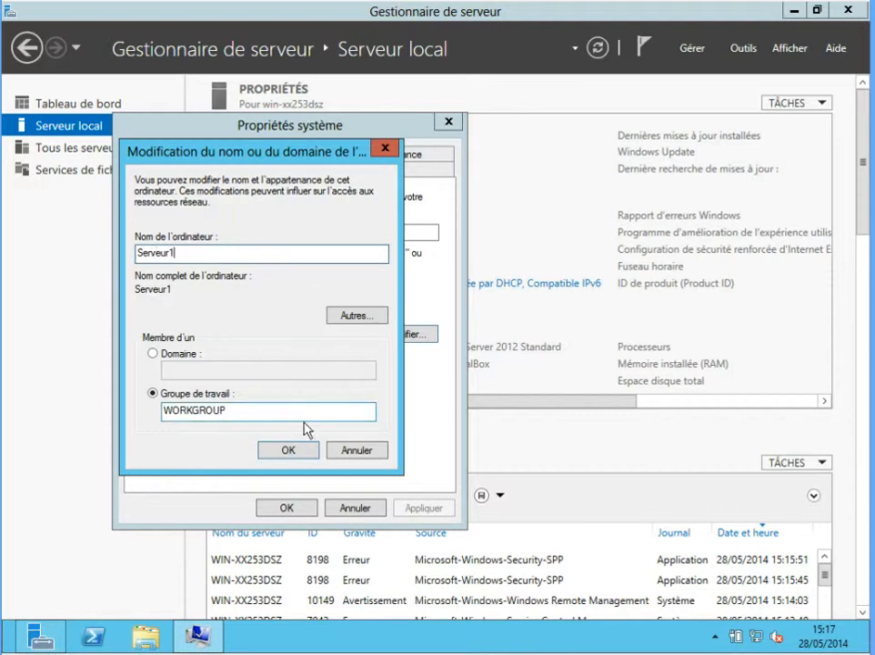
click(288, 450)
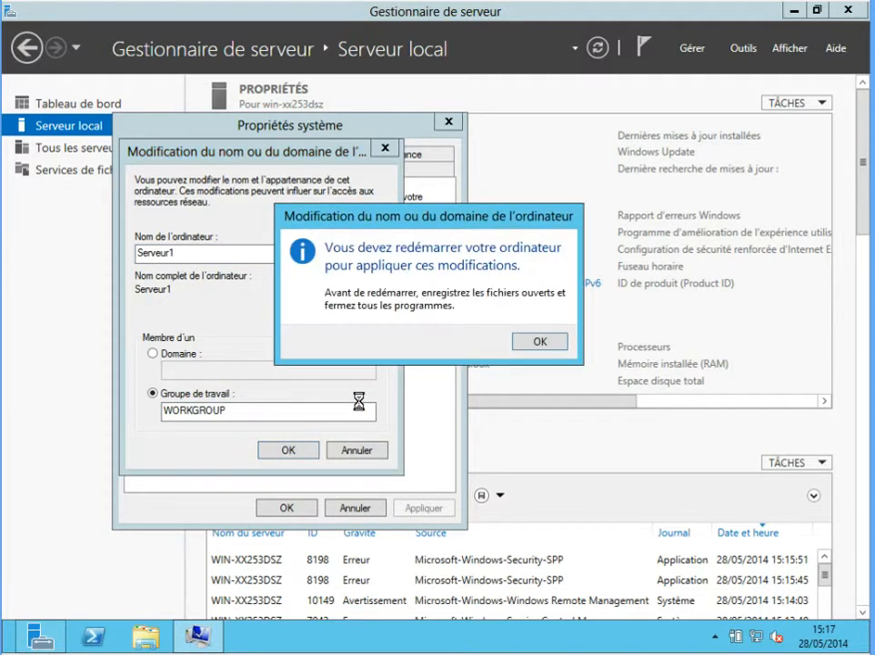
click(539, 343)
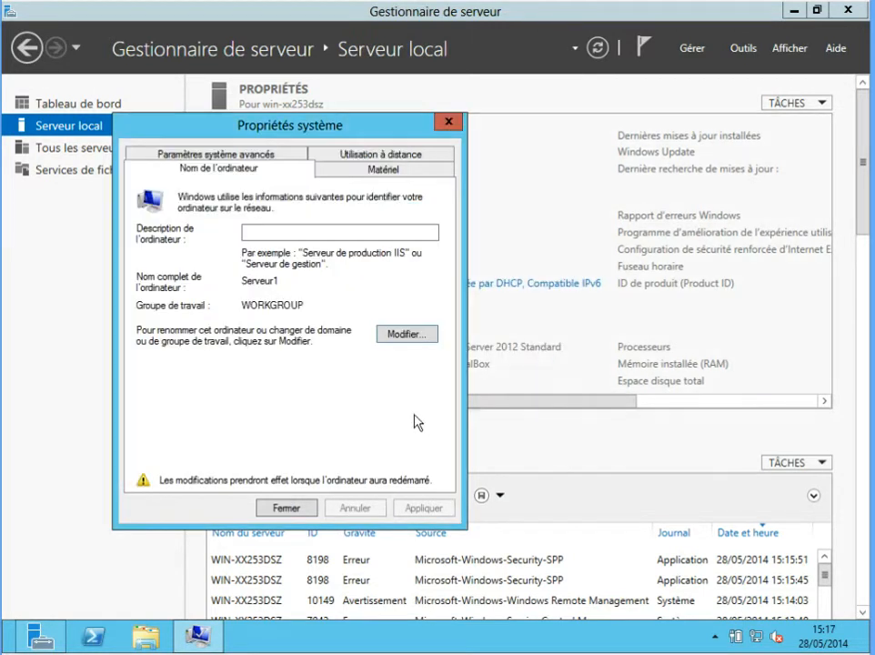
click(288, 508)
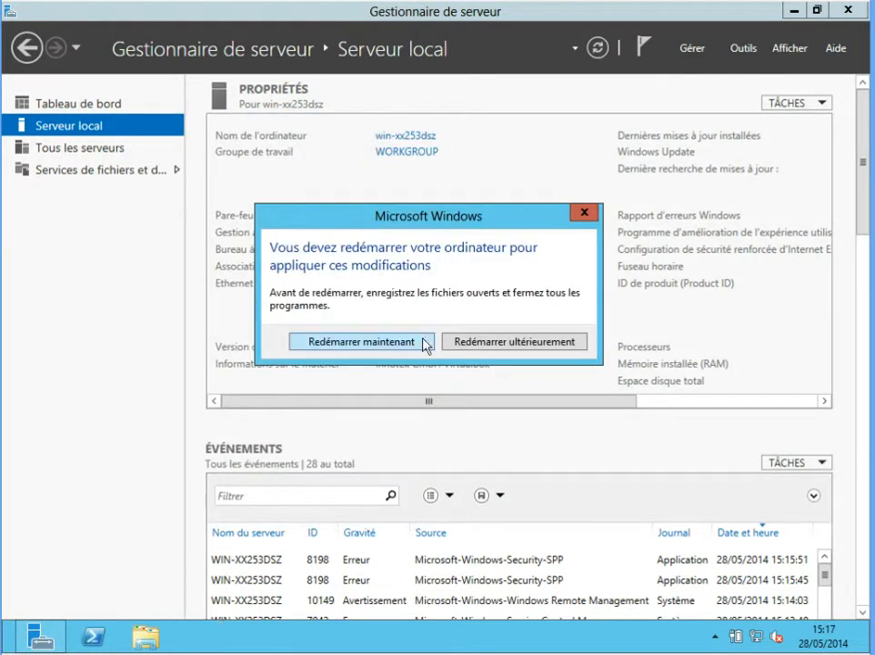
click(476, 343)
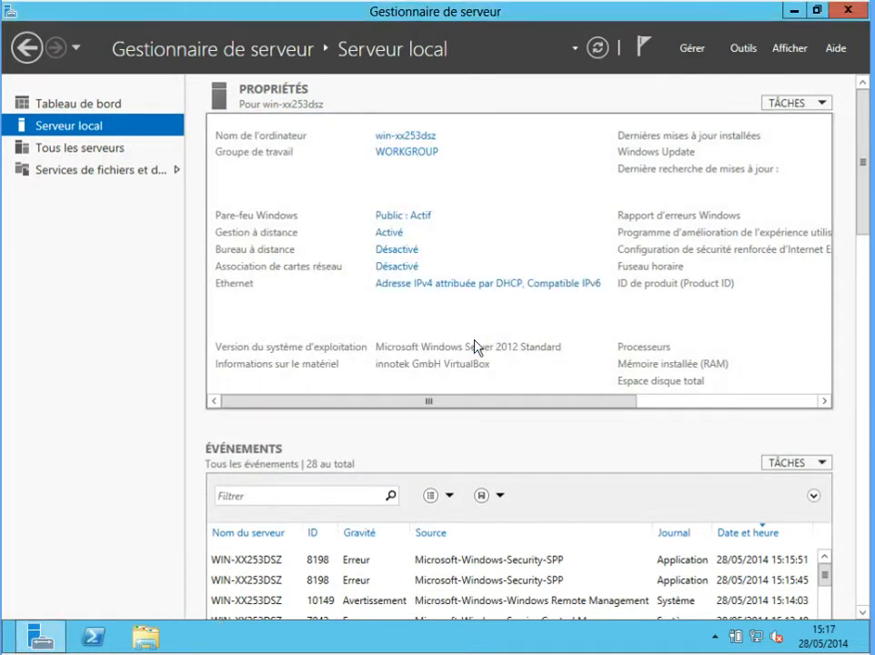
Step: Disable Internet Protocol version 6 (TCP/IPv6) in the properties of the Ethernet connection
click(411, 290)
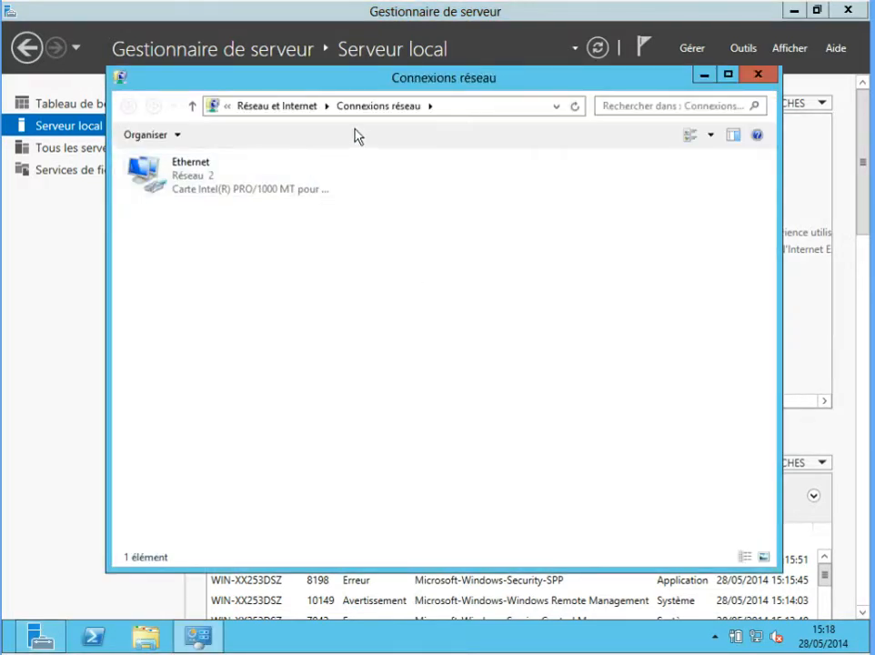
click(167, 181)
double_click(167, 181)
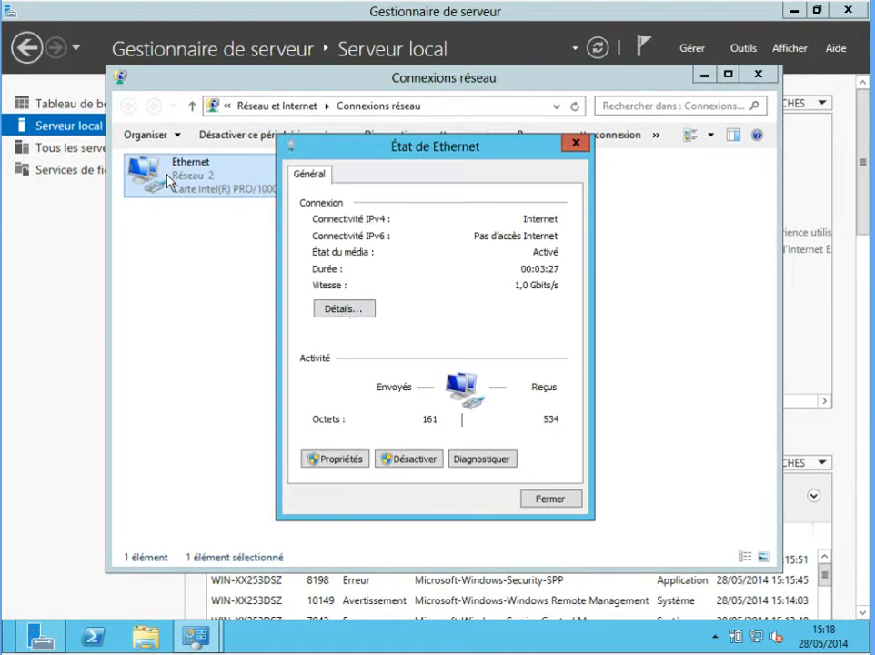
click(337, 462)
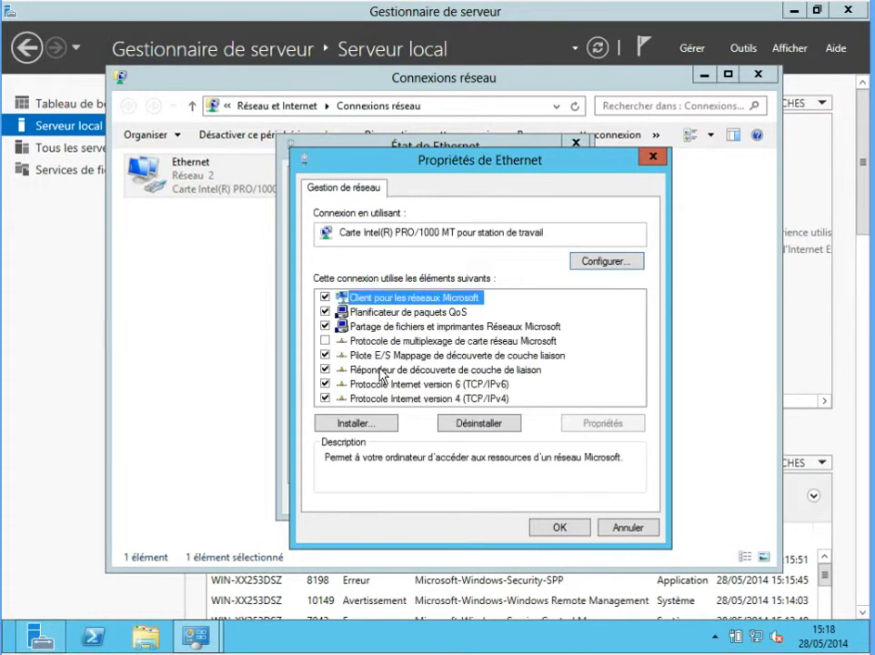
click(325, 385)
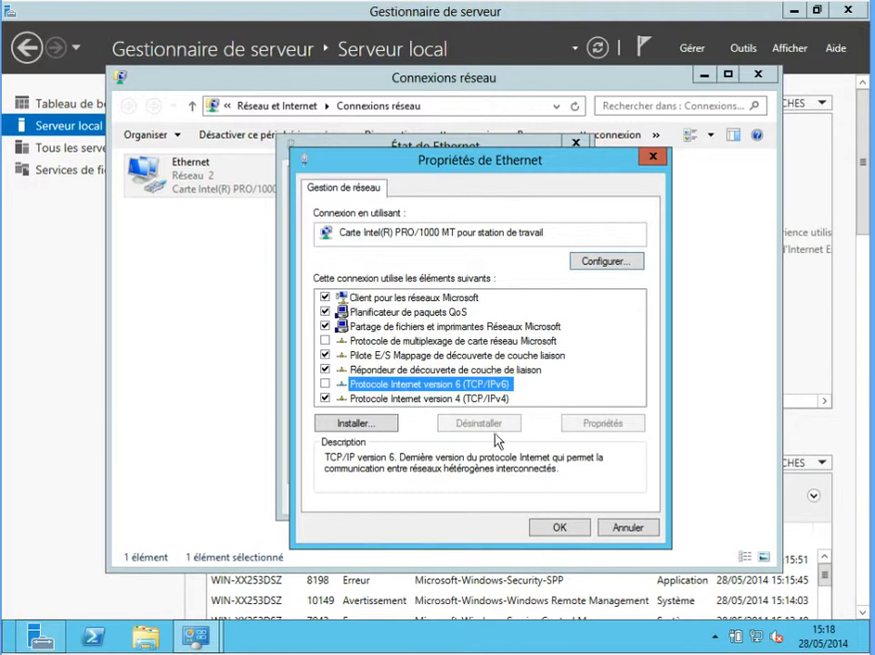
Step: Give the adapter's IPv4 protocol the static address 192.168.0.50, subnet mask 255.255.255.0 and default gateway 192.168.0.254
click(432, 399)
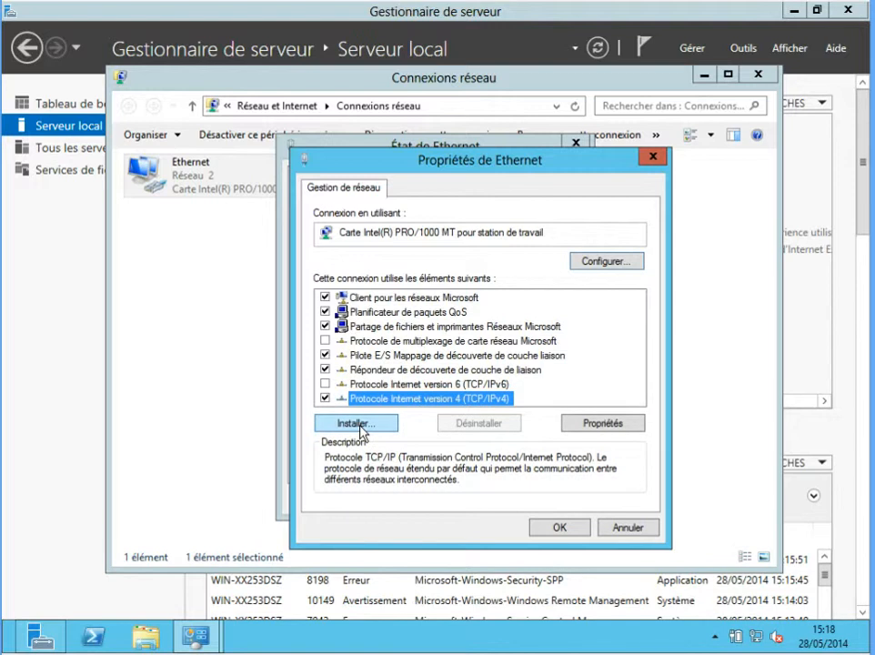
click(632, 426)
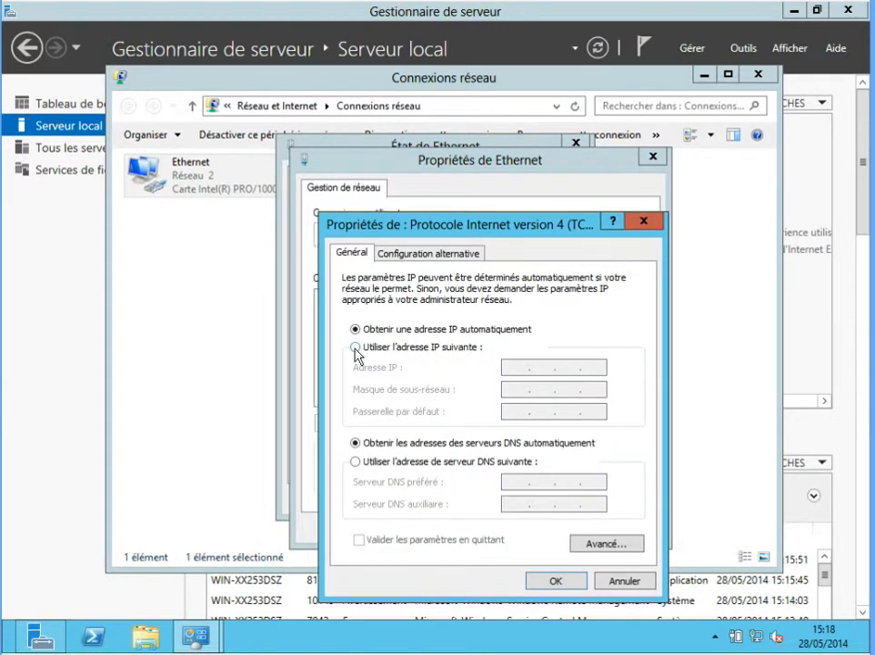
click(355, 349)
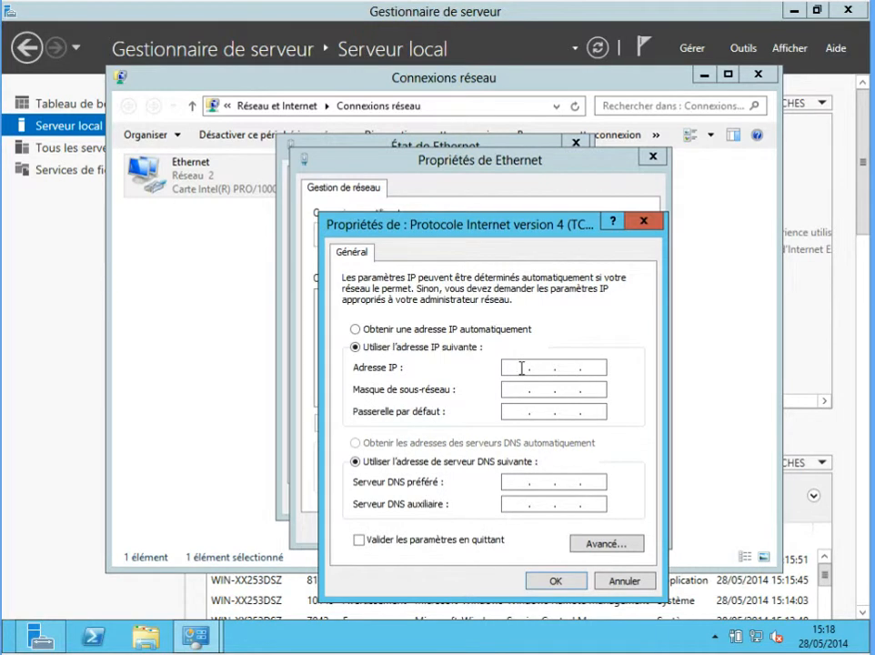
text(192 . 168 . 0 . 50)
key(Tab)
key(Tab)
text(192 . 168 . )
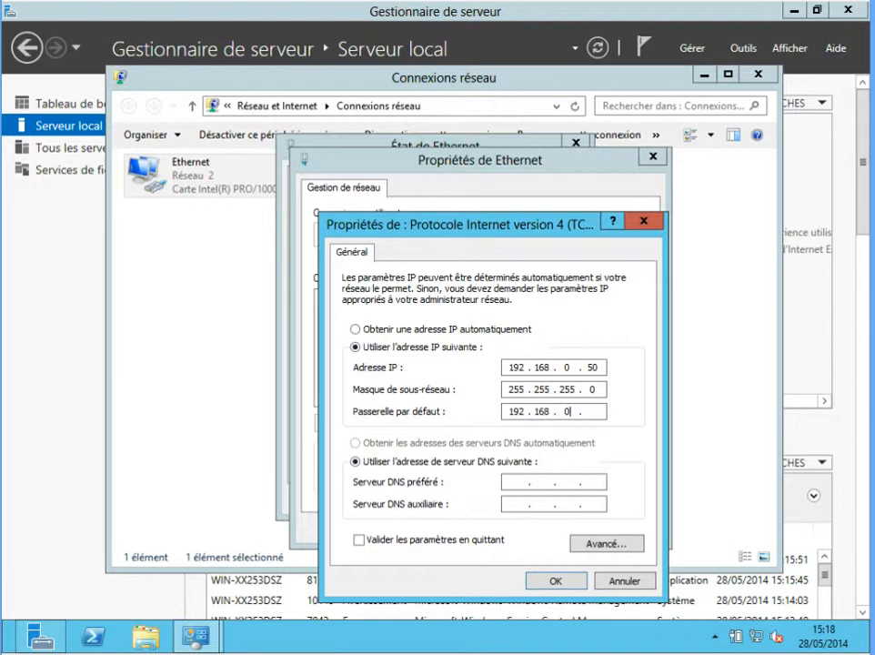
text(0 . 254)
Step: Set the preferred DNS server to 212.27.40.241, apply the IPv4 settings and close the network connection windows
key(Tab)
key(Tab)
text(212.27.40.241)
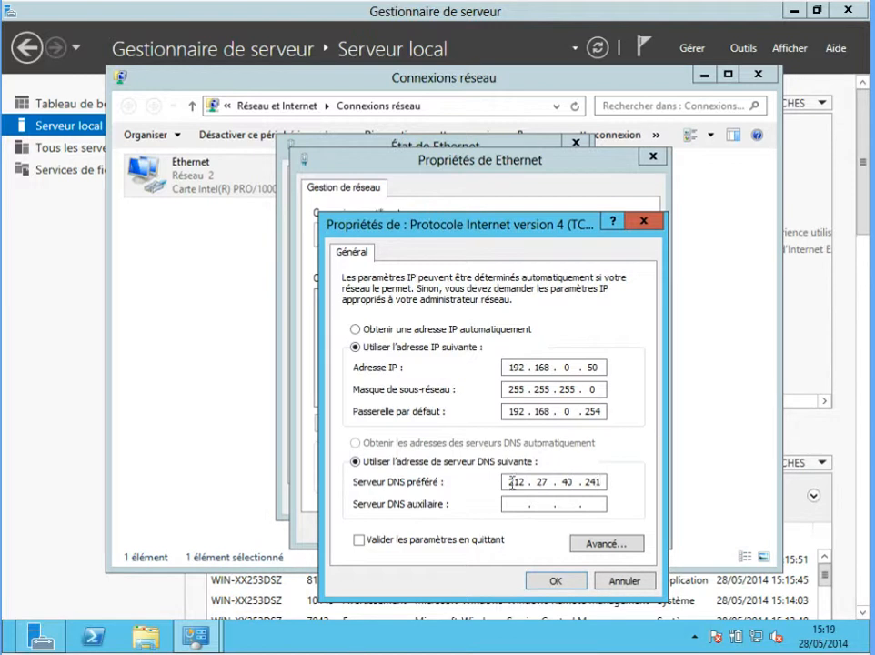
click(555, 581)
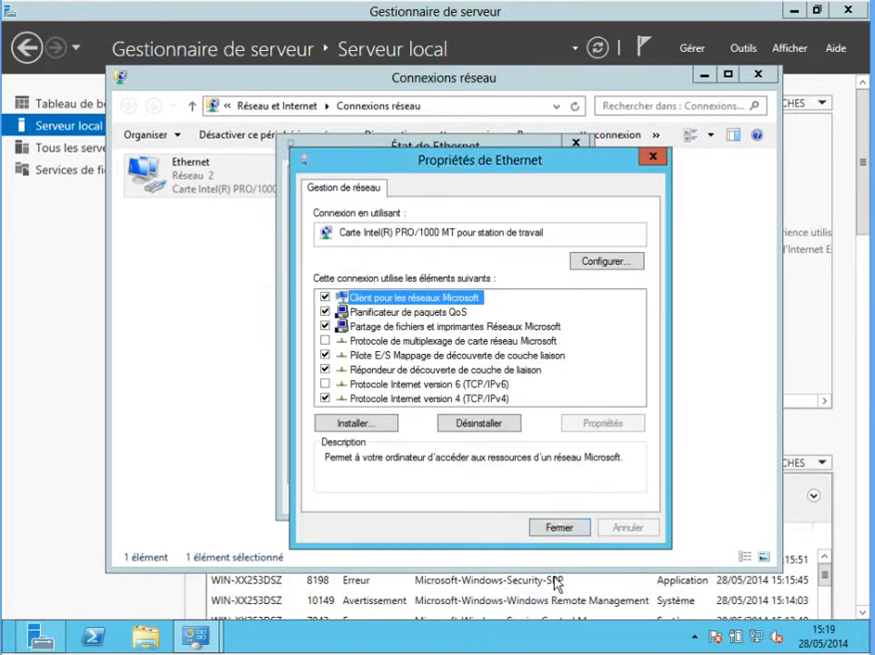
click(559, 527)
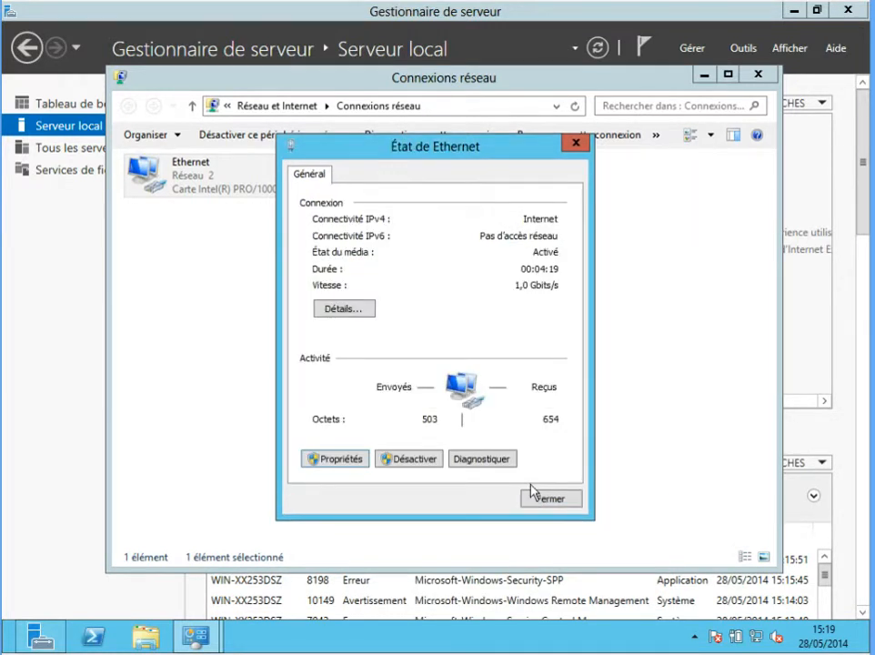
click(544, 501)
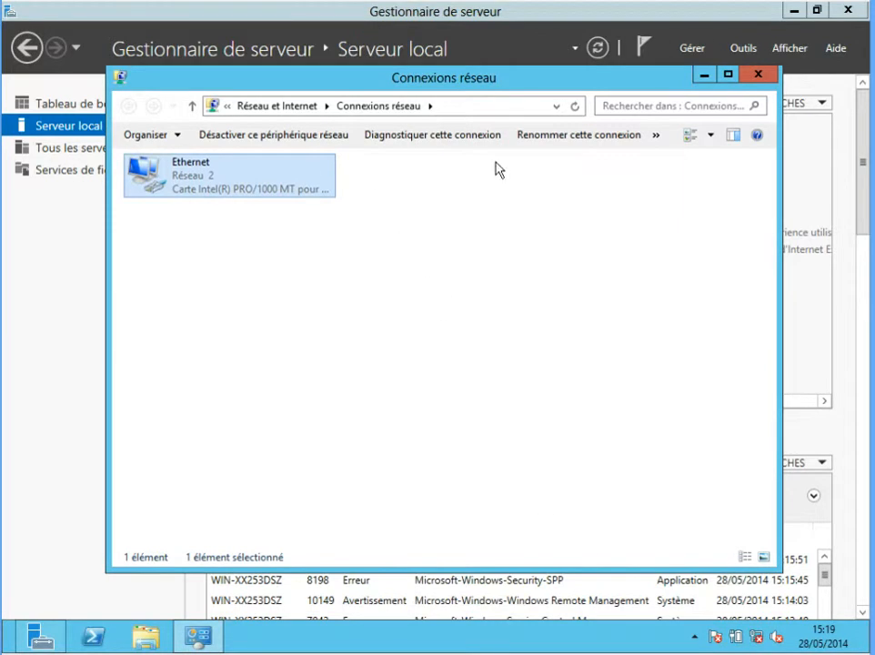
click(759, 77)
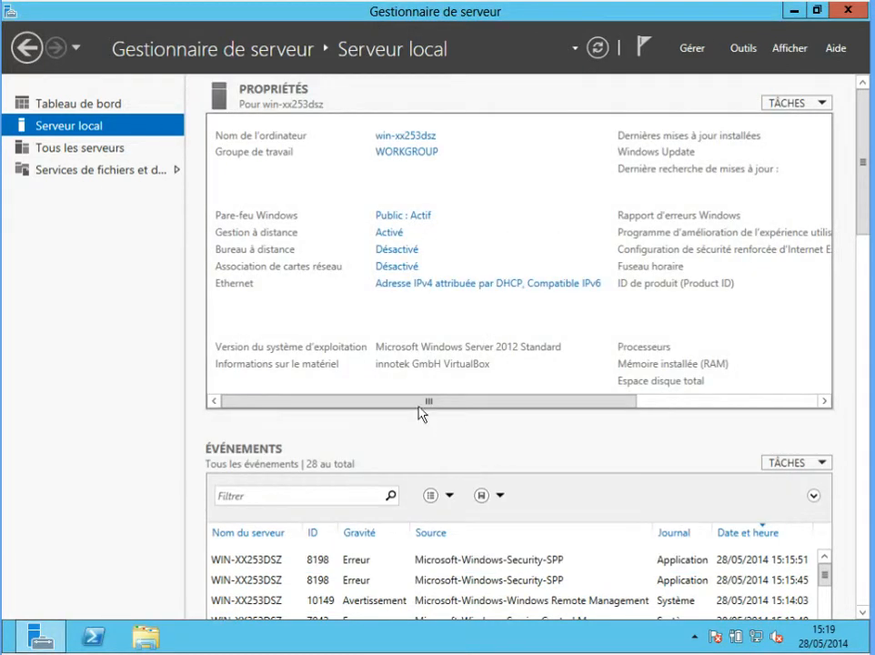
Step: Configure Windows Update to install important updates automatically ("Installer les mises à jour automatiquement") and save the settings
drag(424, 405, 650, 402)
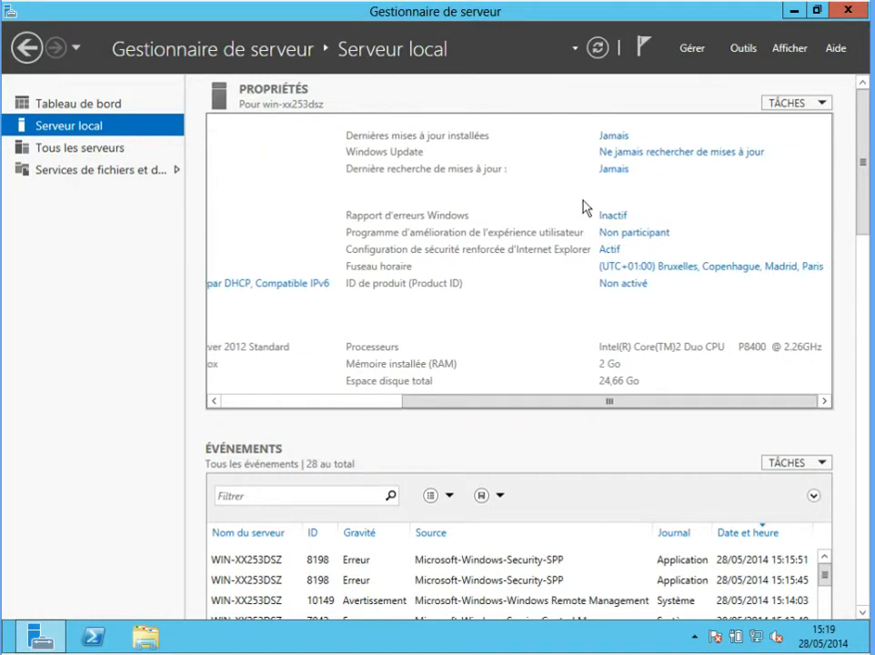
click(629, 161)
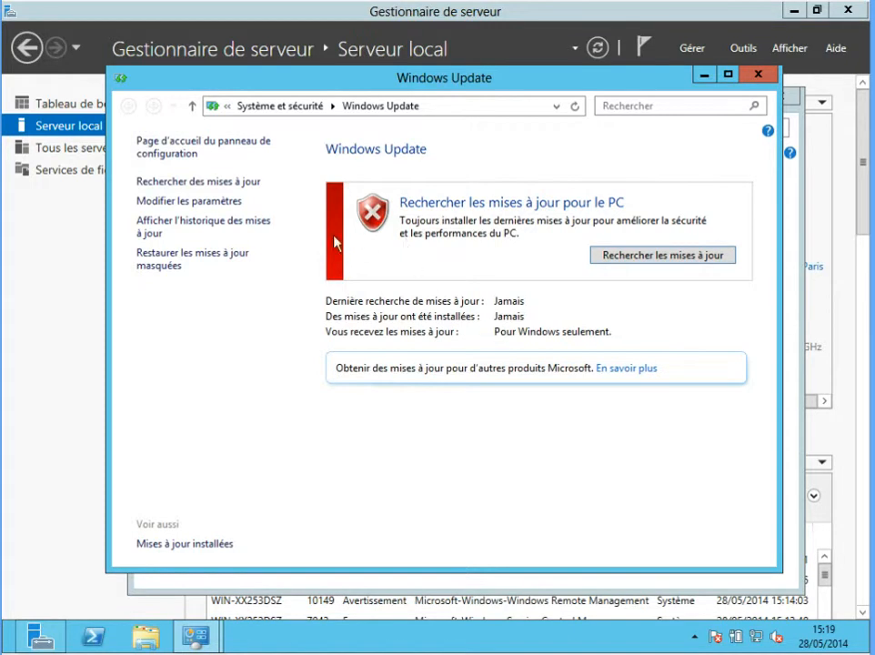
click(201, 209)
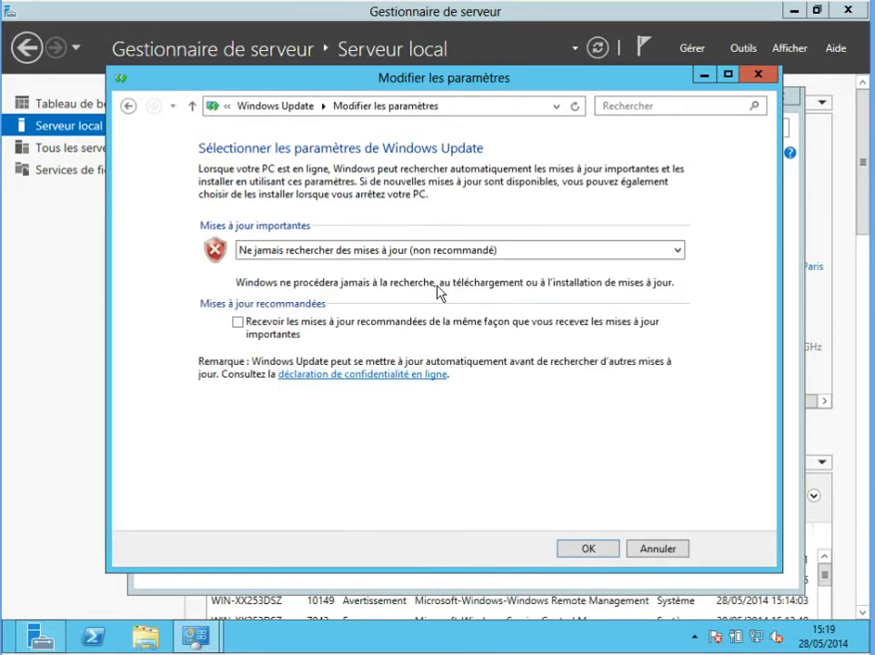
click(395, 255)
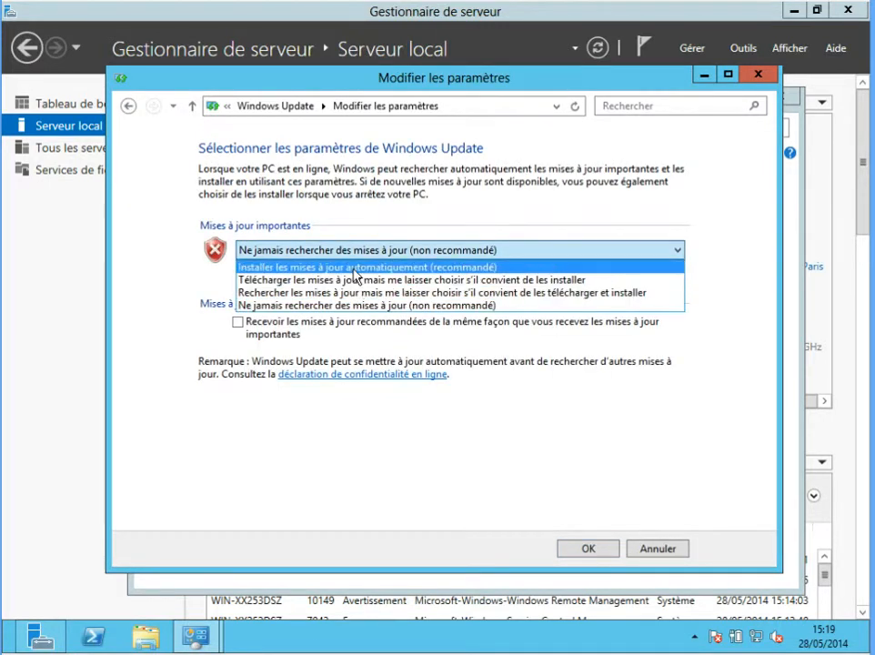
click(357, 268)
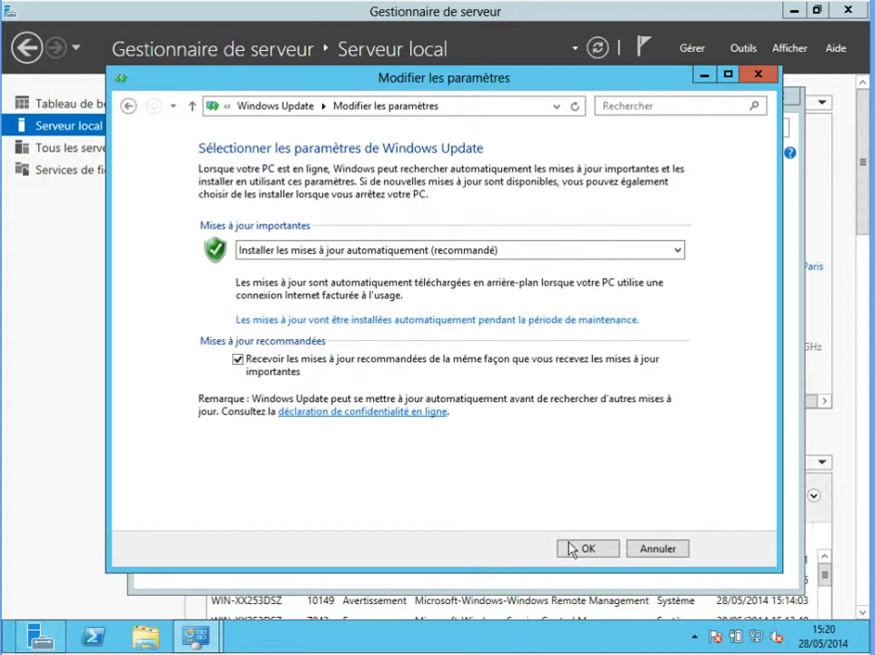
click(601, 551)
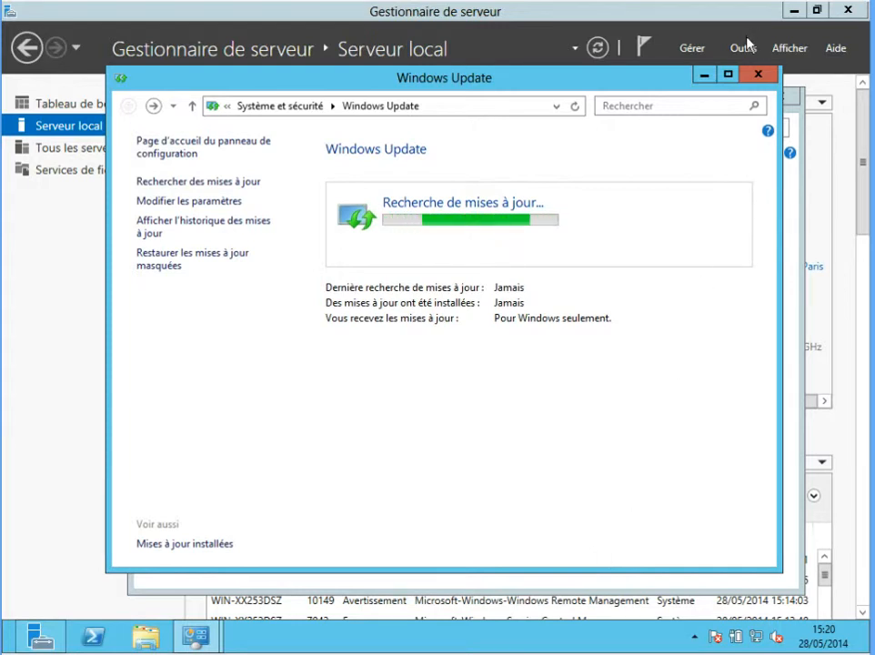
Step: Set aside the Windows Update windows, then close the Server Manager and both of them
click(706, 76)
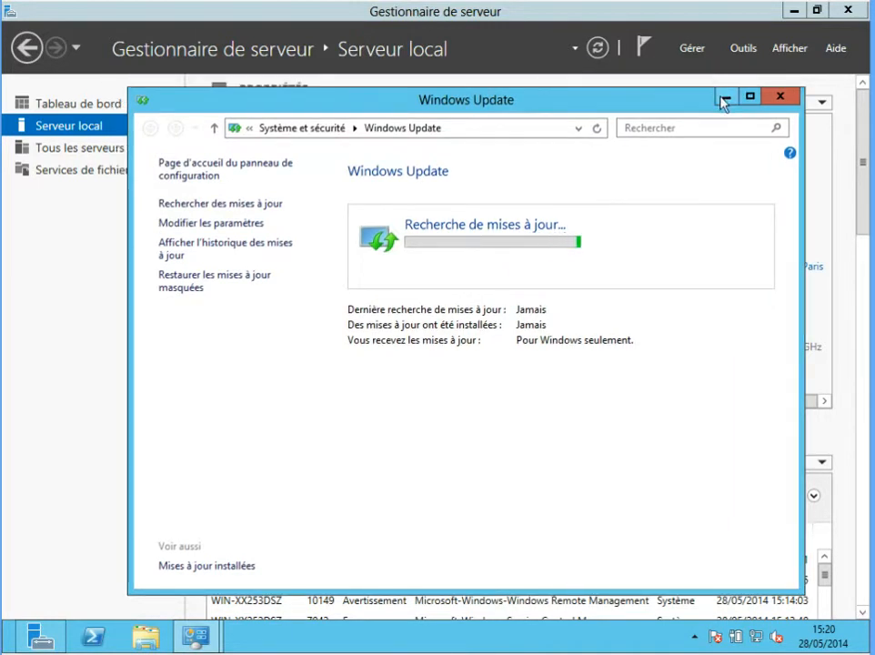
click(727, 98)
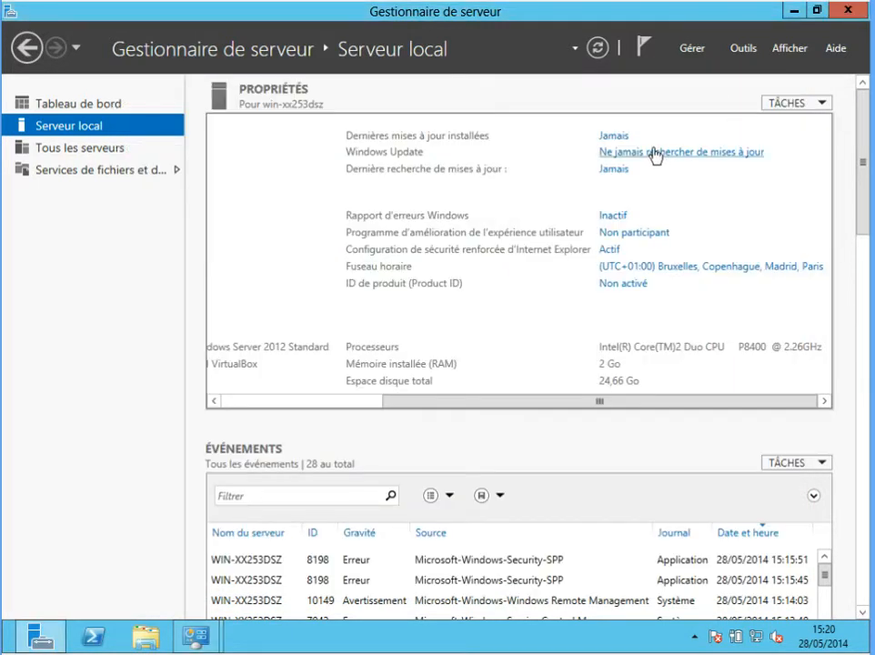
drag(591, 400, 330, 420)
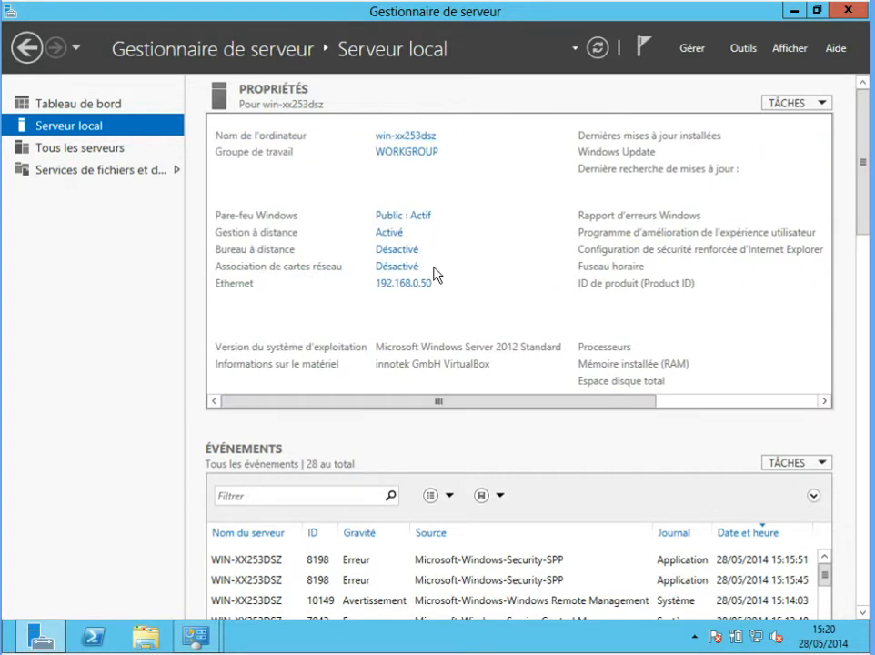
click(849, 11)
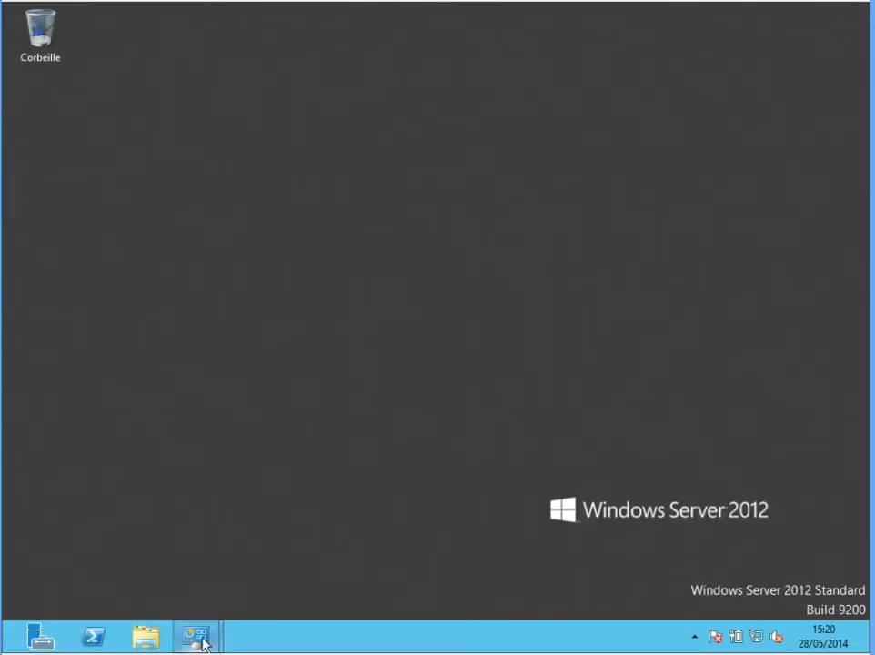
mouse_move(198, 640)
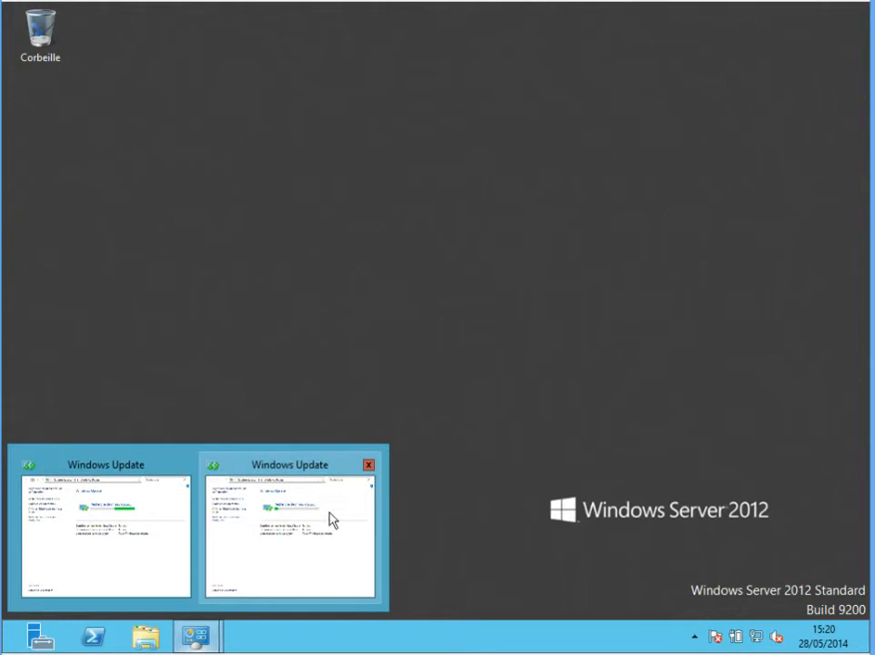
click(369, 465)
click(277, 466)
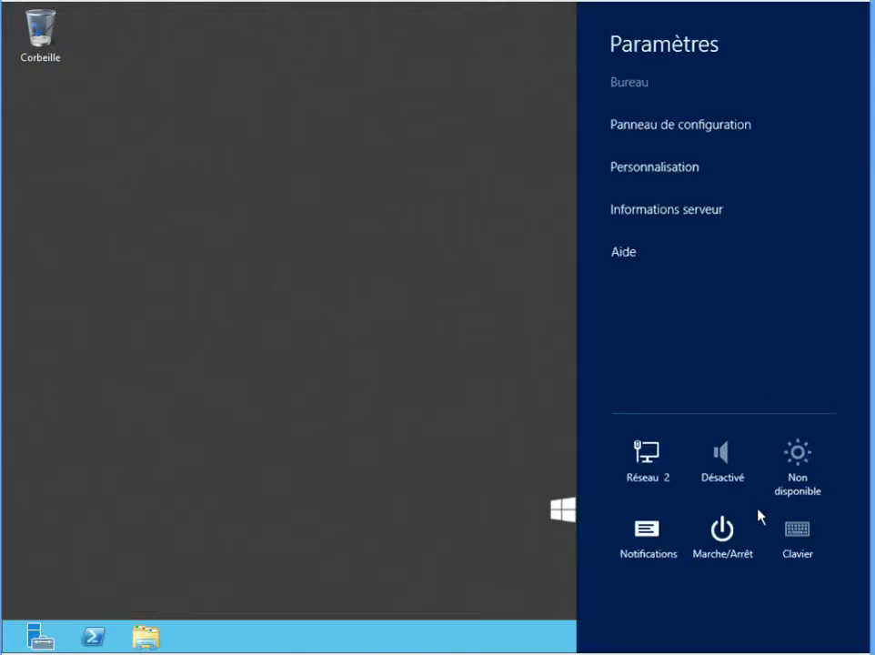
Step: Restart the server from the system settings and confirm the reboot
click(735, 543)
click(723, 477)
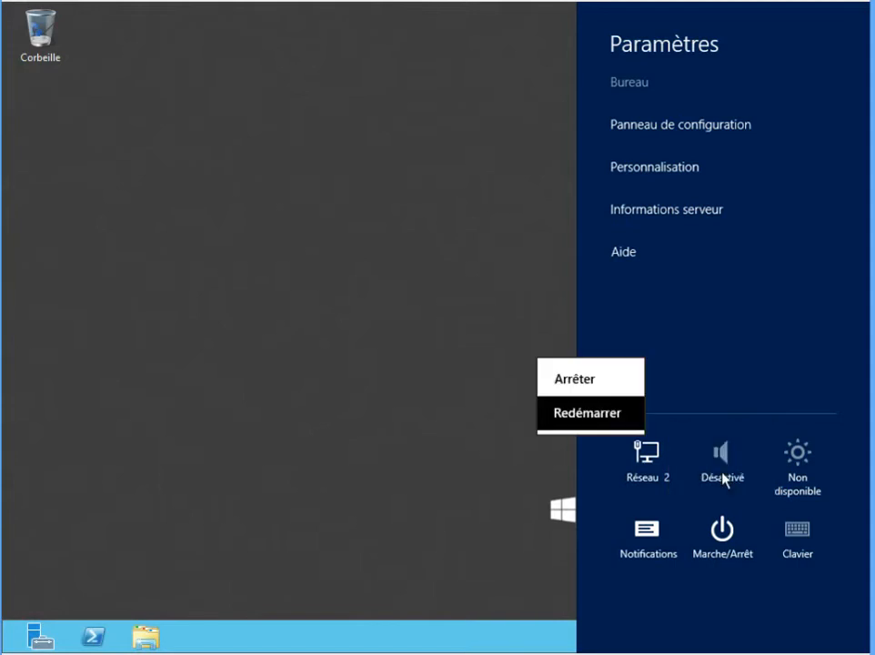
click(787, 472)
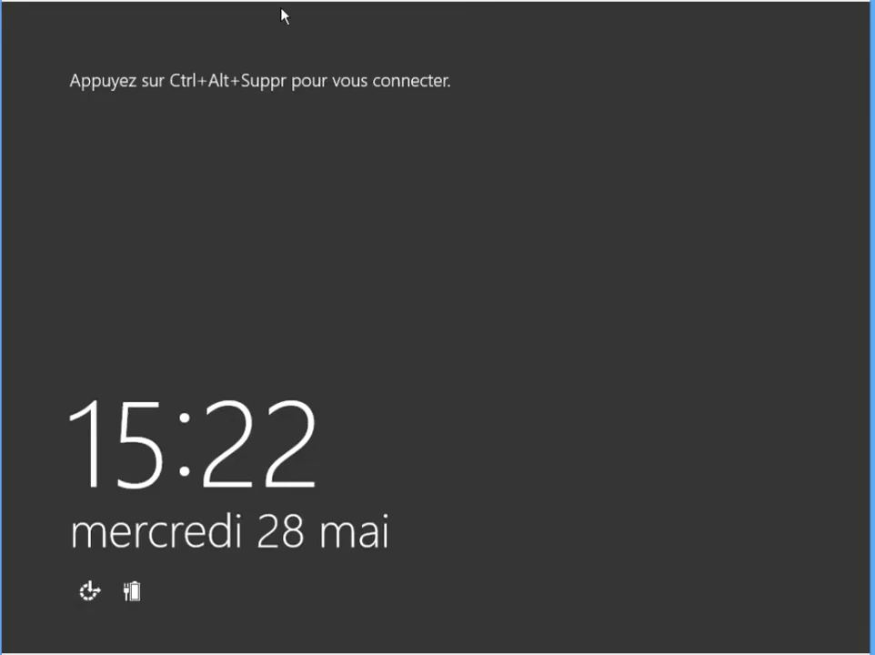
Step: Send the secure sign-in command to the virtual machine and log in as Administrateur with the account password
click(31, 1)
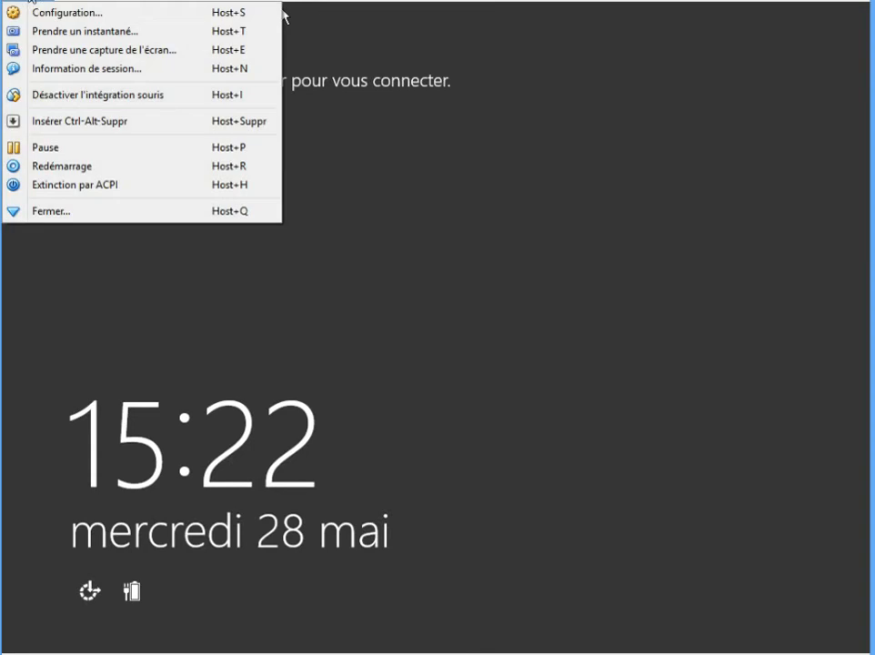
click(77, 123)
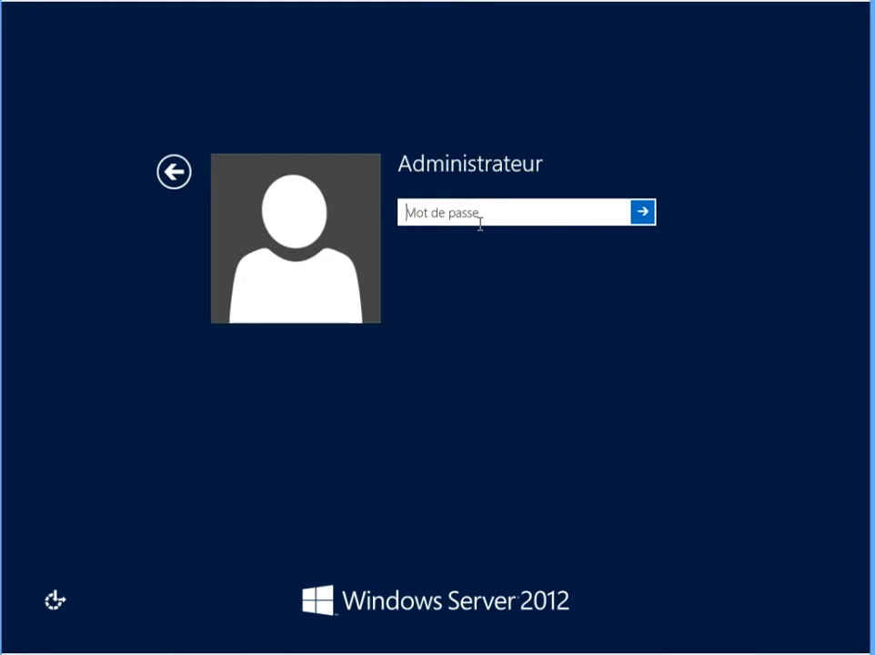
text(**********)
key(Return)
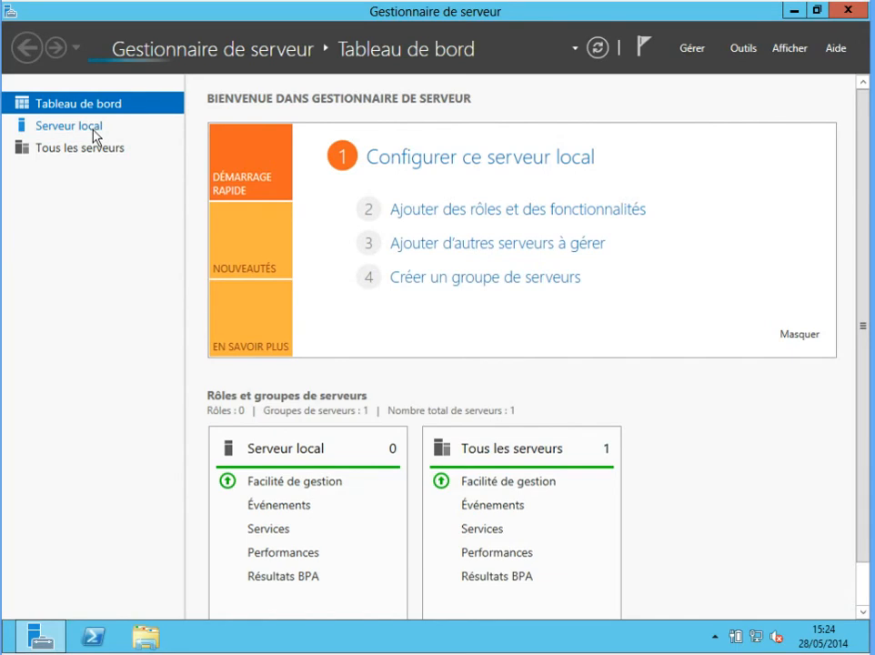
Step: Examine the local server's properties to check the computer name and Ethernet address after the restart
click(96, 137)
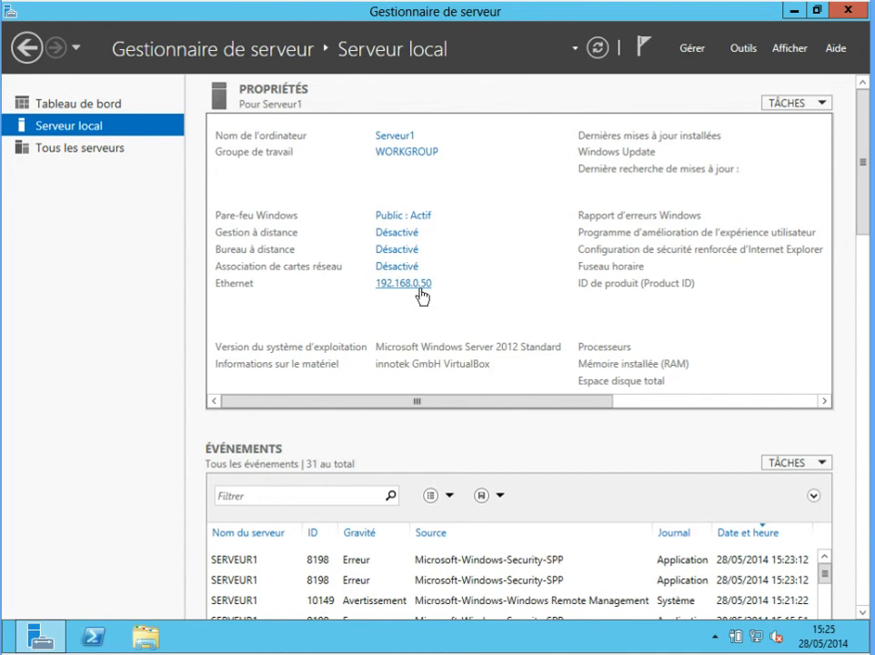
drag(449, 403, 327, 415)
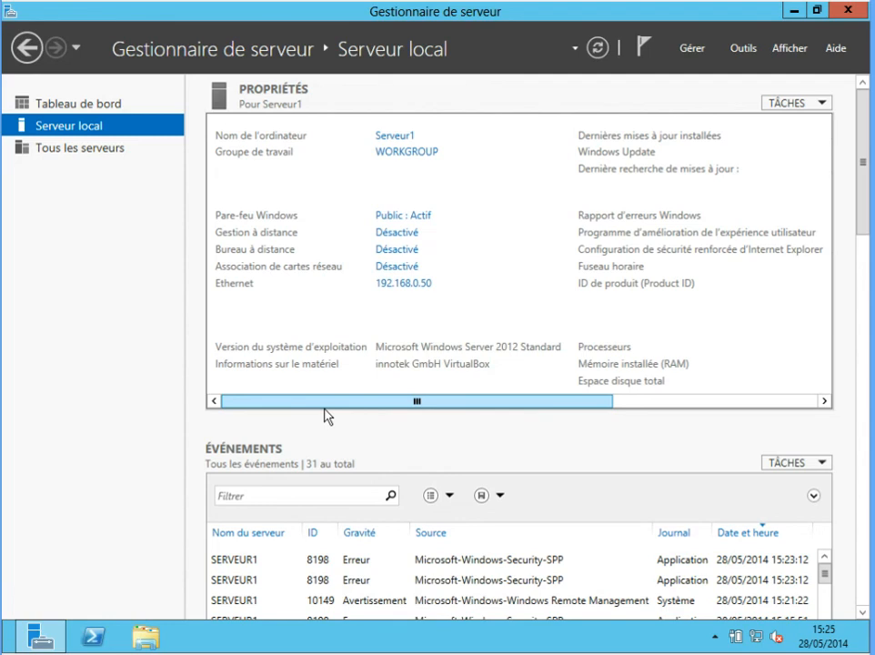